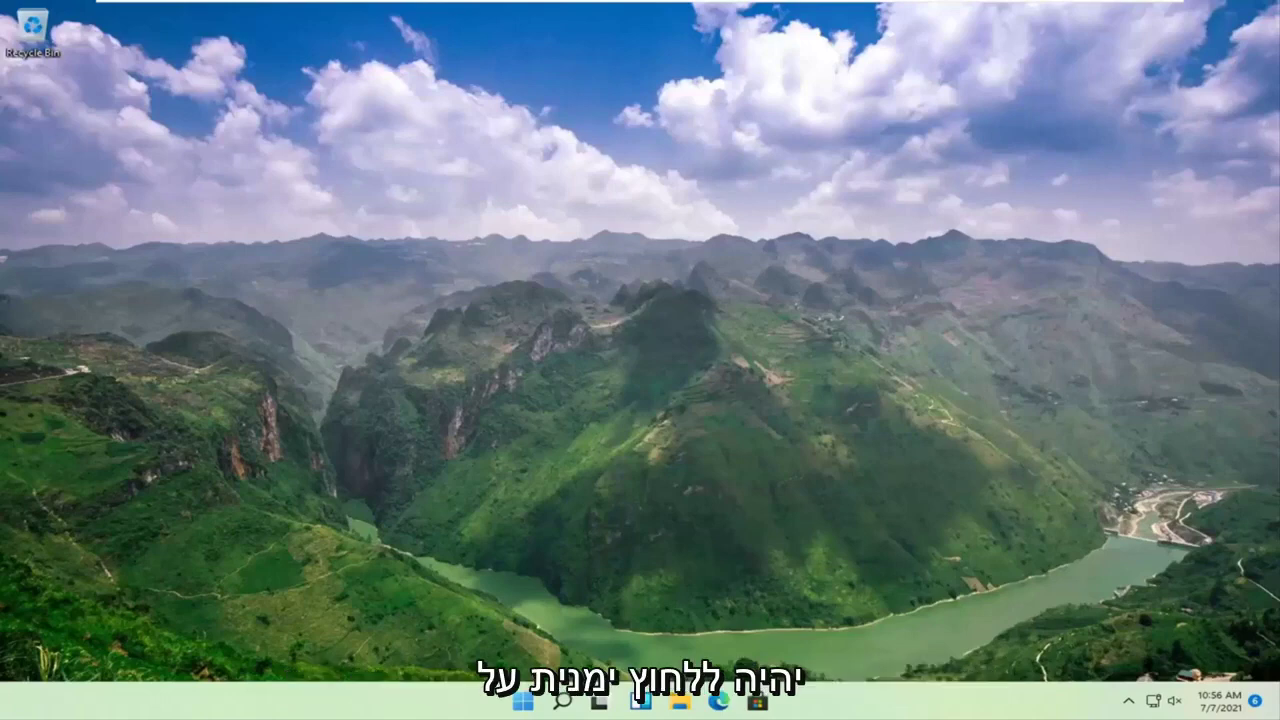
- From the Win+X menu, go to Settings > System > Display and expand Multiple displays
right_click(524, 701)
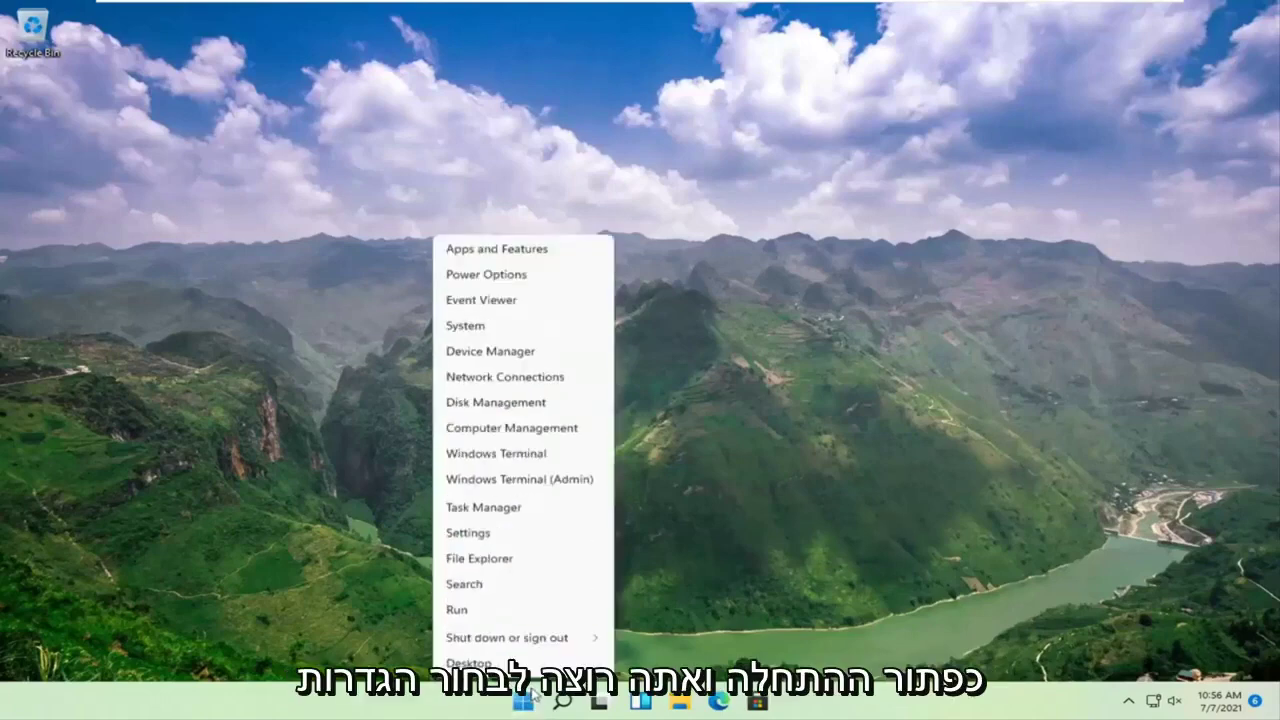
left_click(477, 535)
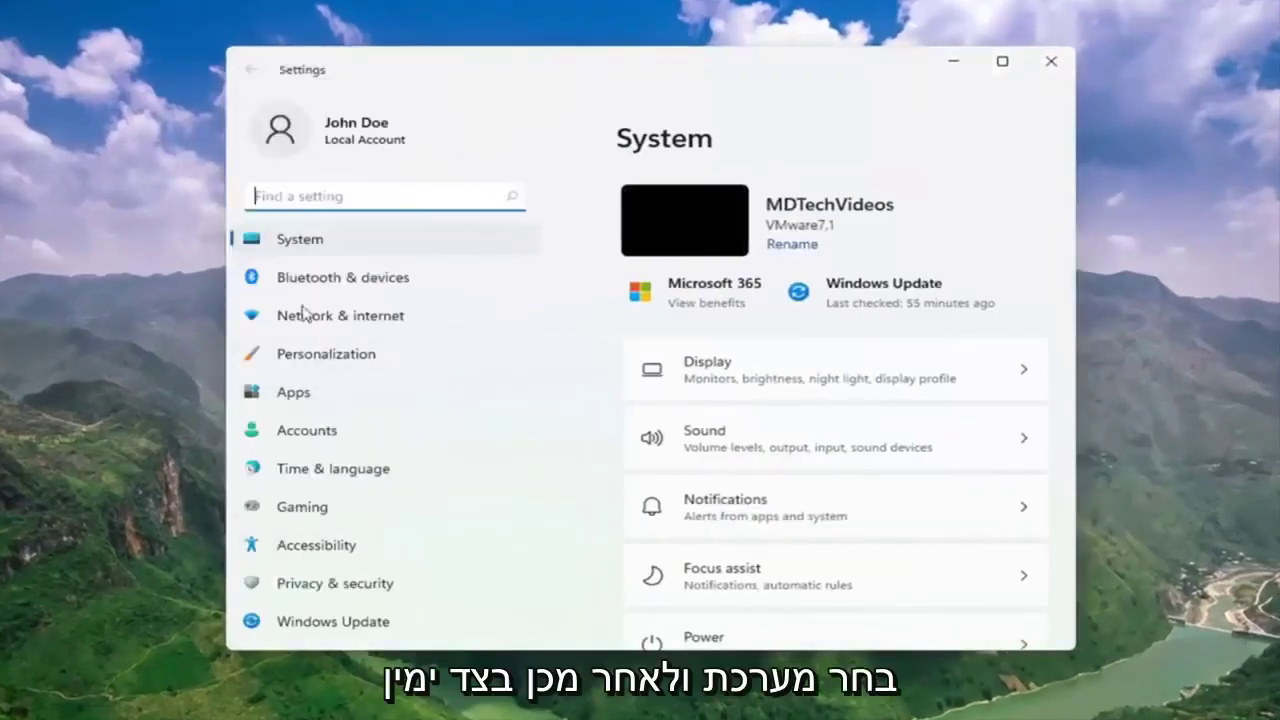
left_click(312, 243)
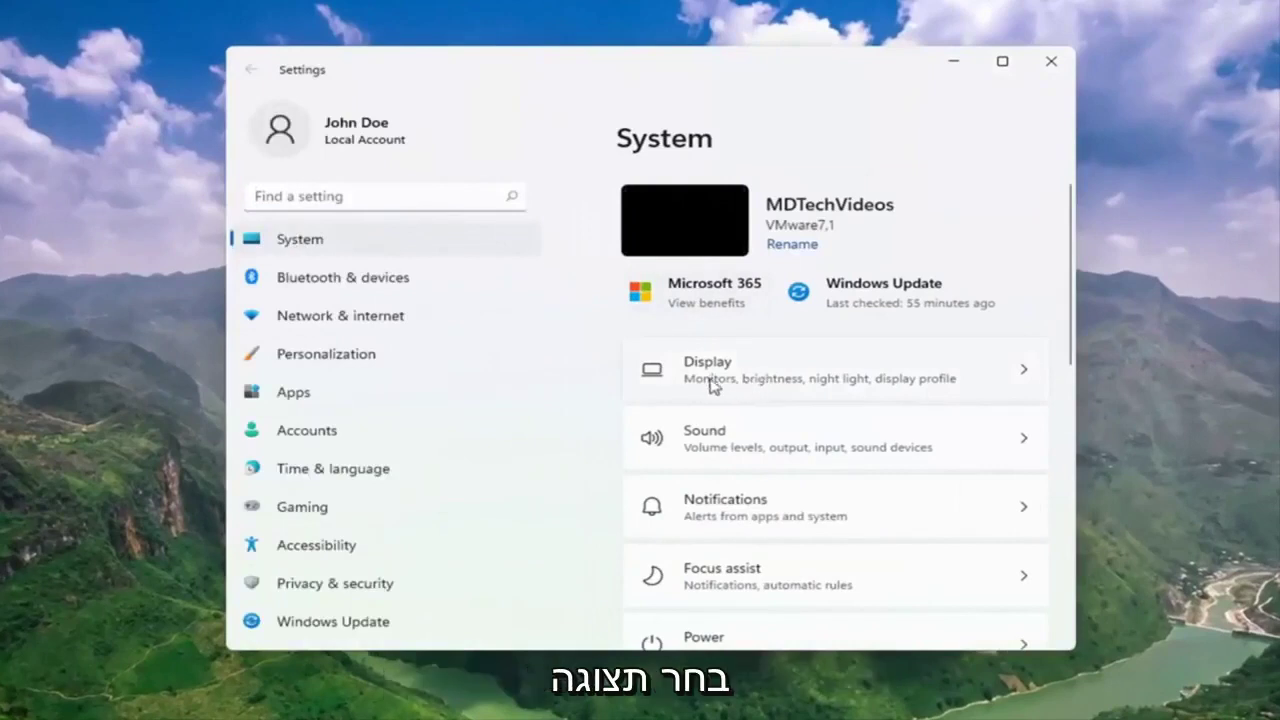
left_click(770, 374)
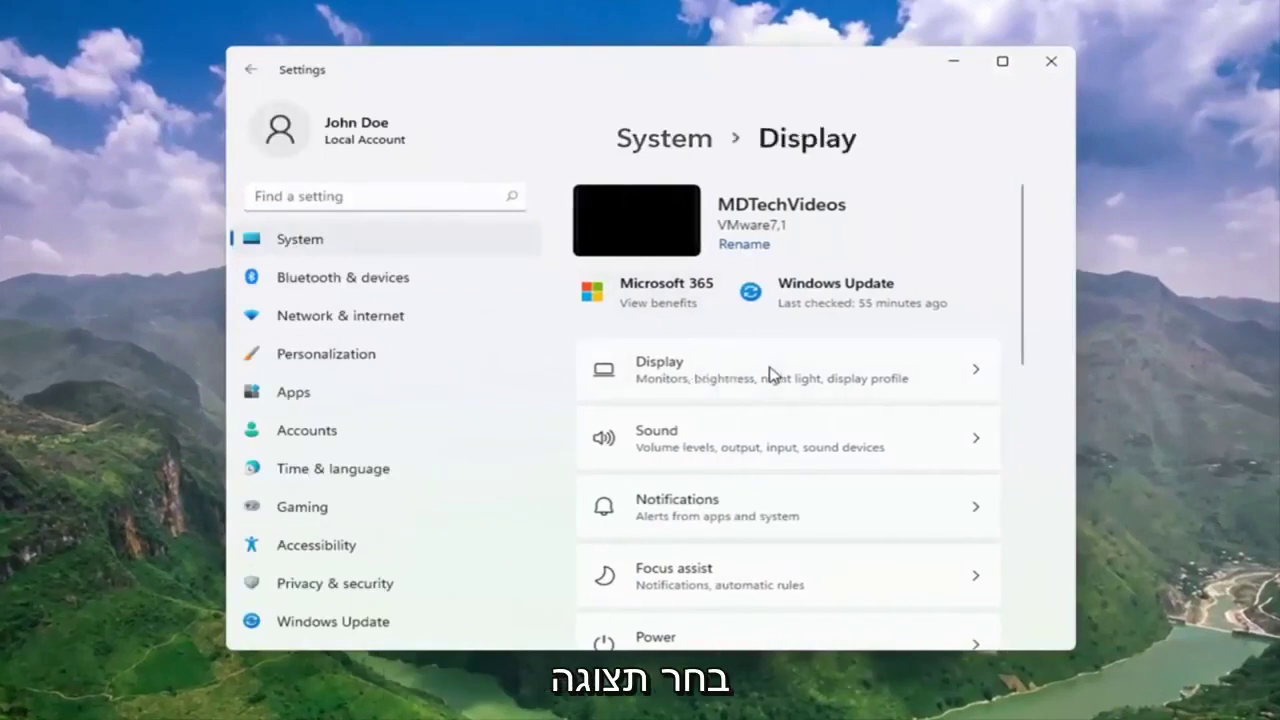
scroll(775, 372, "down", 2)
scroll(780, 374, "down", 1)
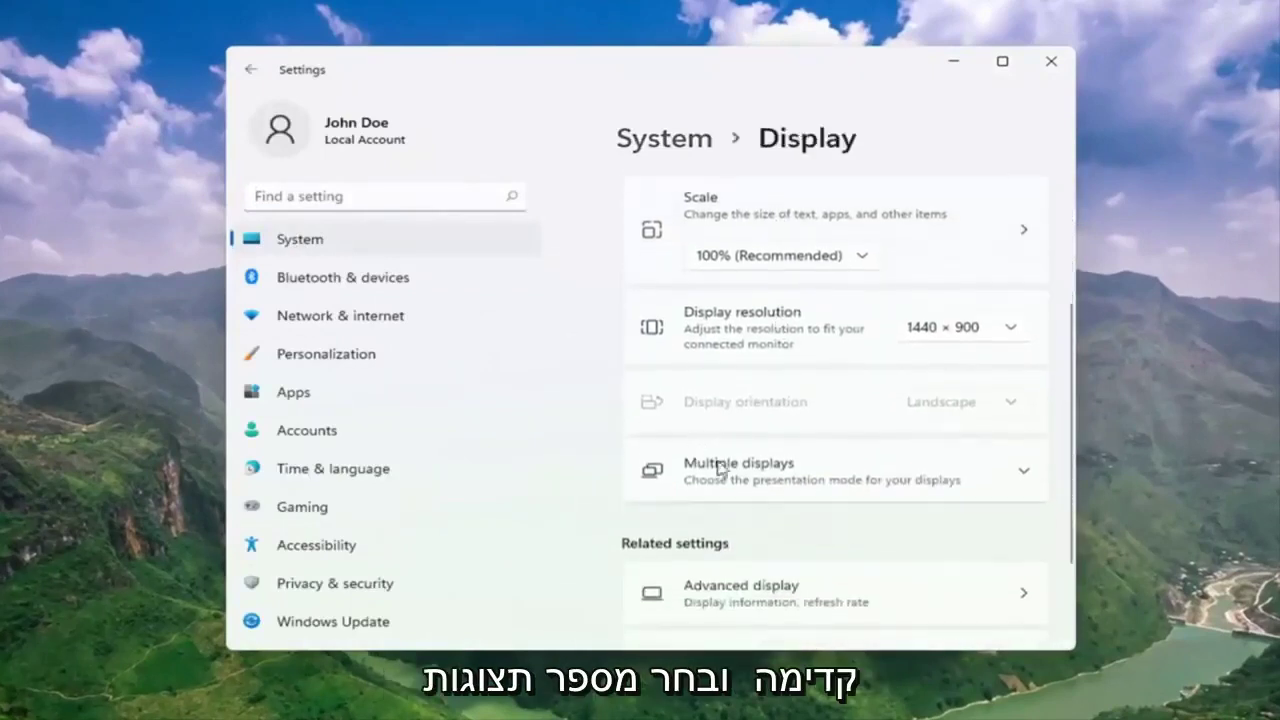
left_click(877, 489)
scroll(878, 490, "down", 2)
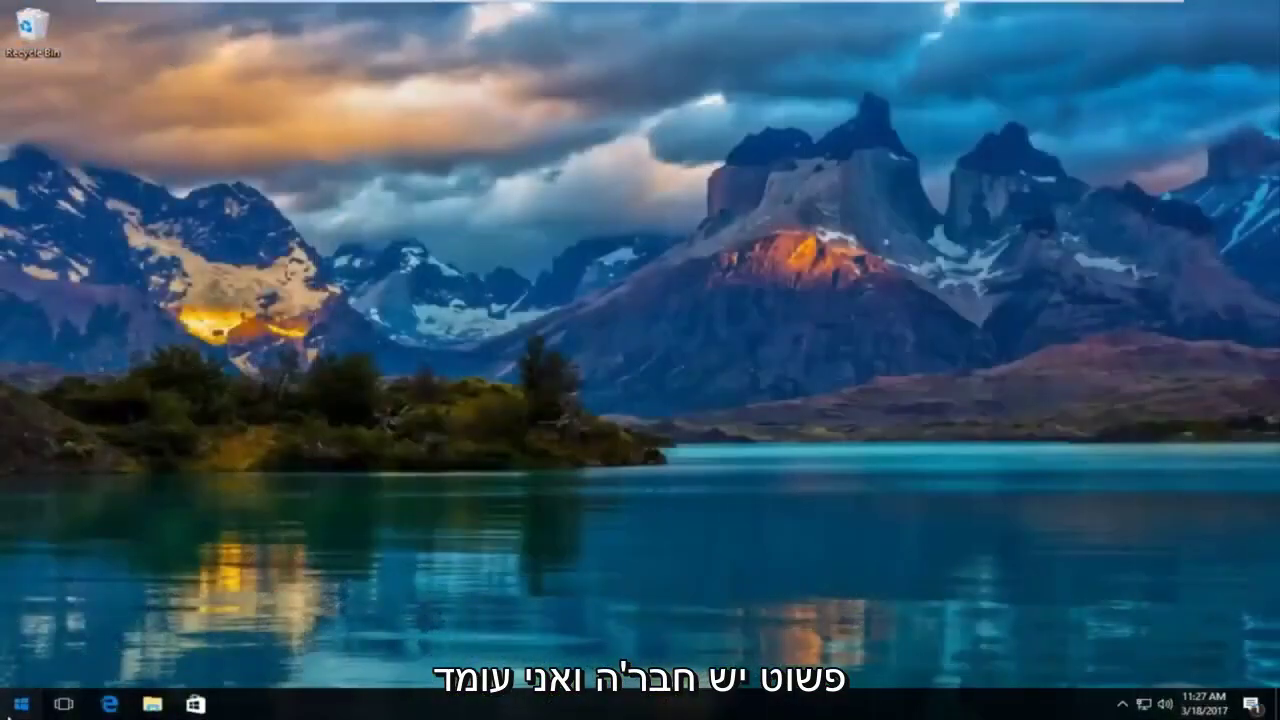
- Search the Start menu for 'device manager' and launch the Device Manager result
key("super")
type("device manag")
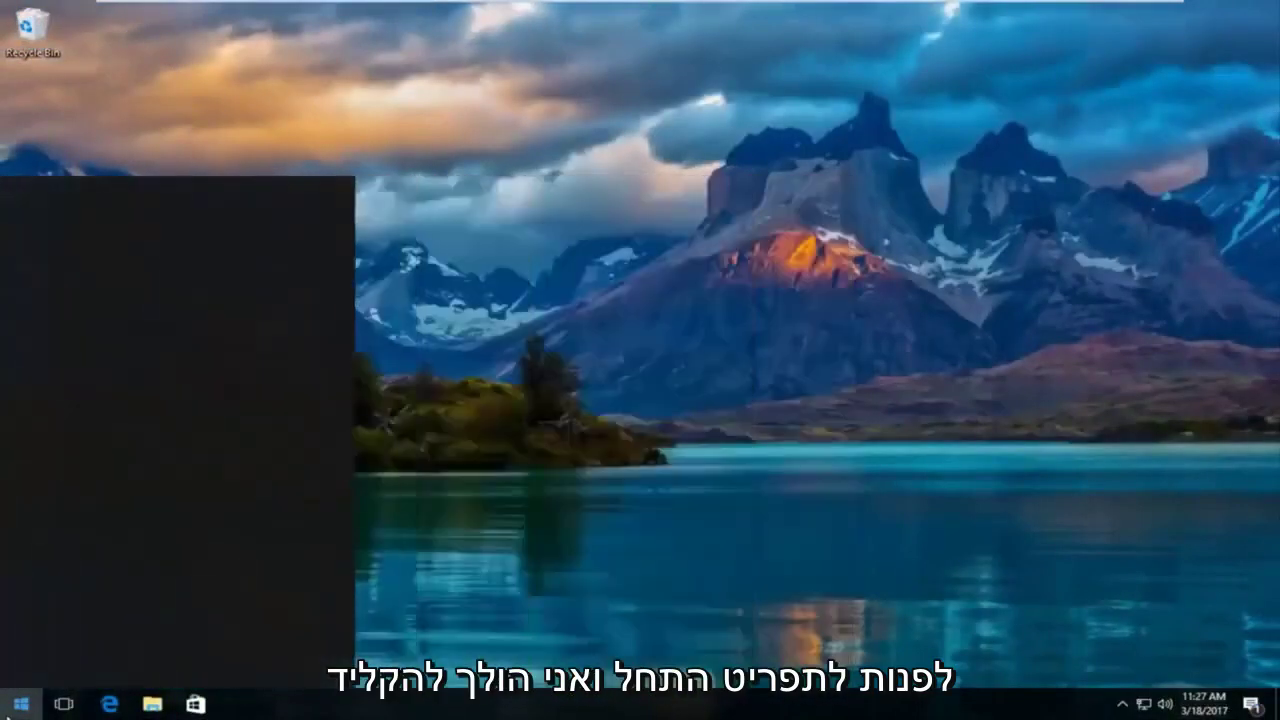
type("er")
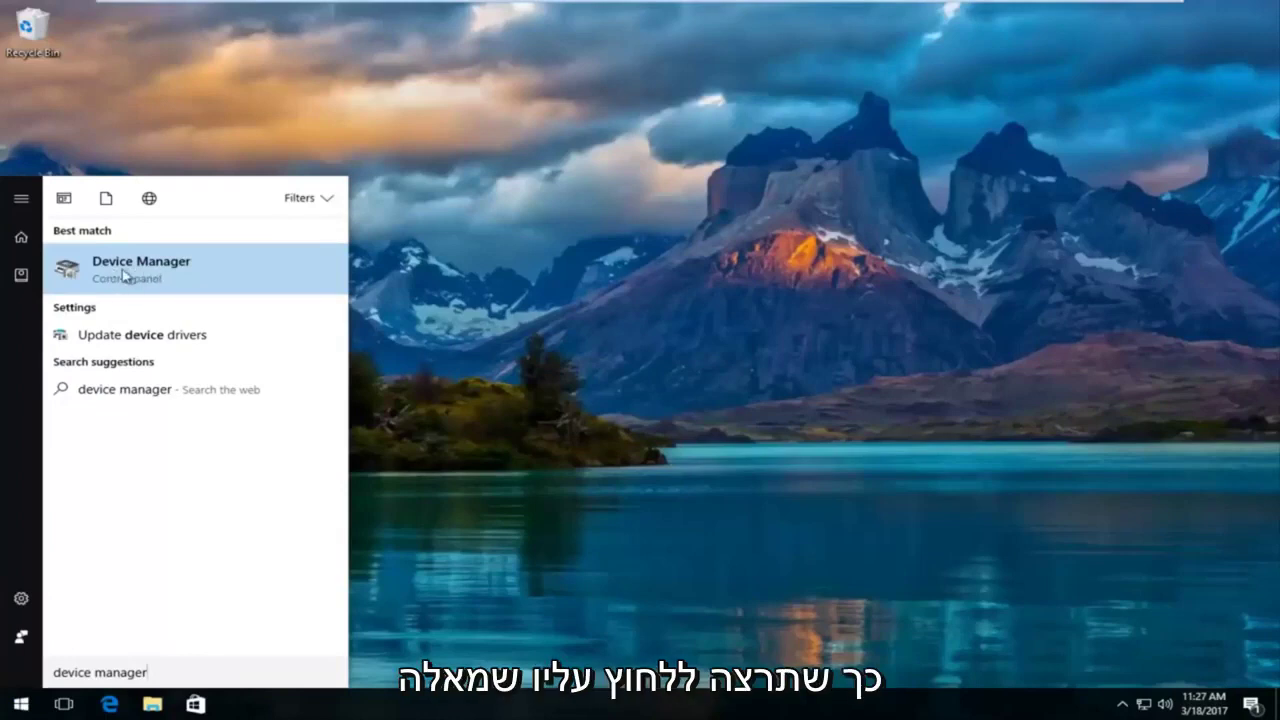
left_click(130, 272)
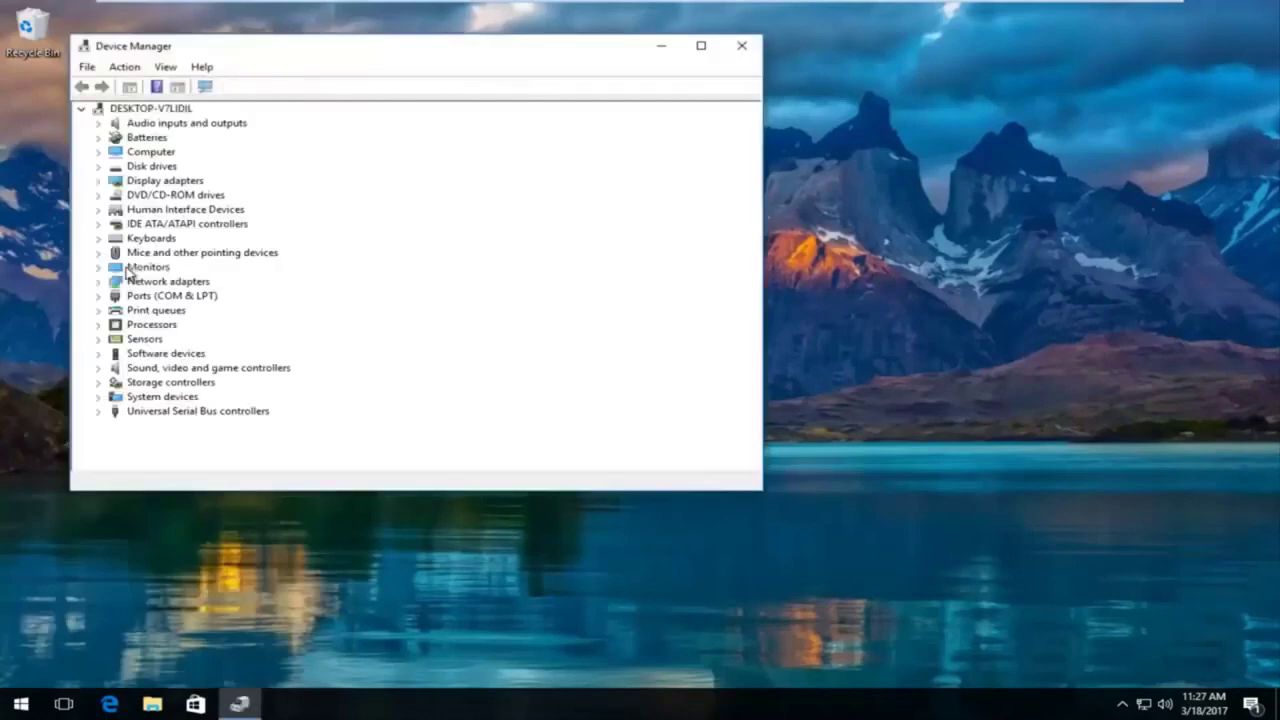
- Center Device Manager, expand Display adapters and start Update Driver Software for VMware SVGA 3D
left_click_drag(422, 60, 664, 79)
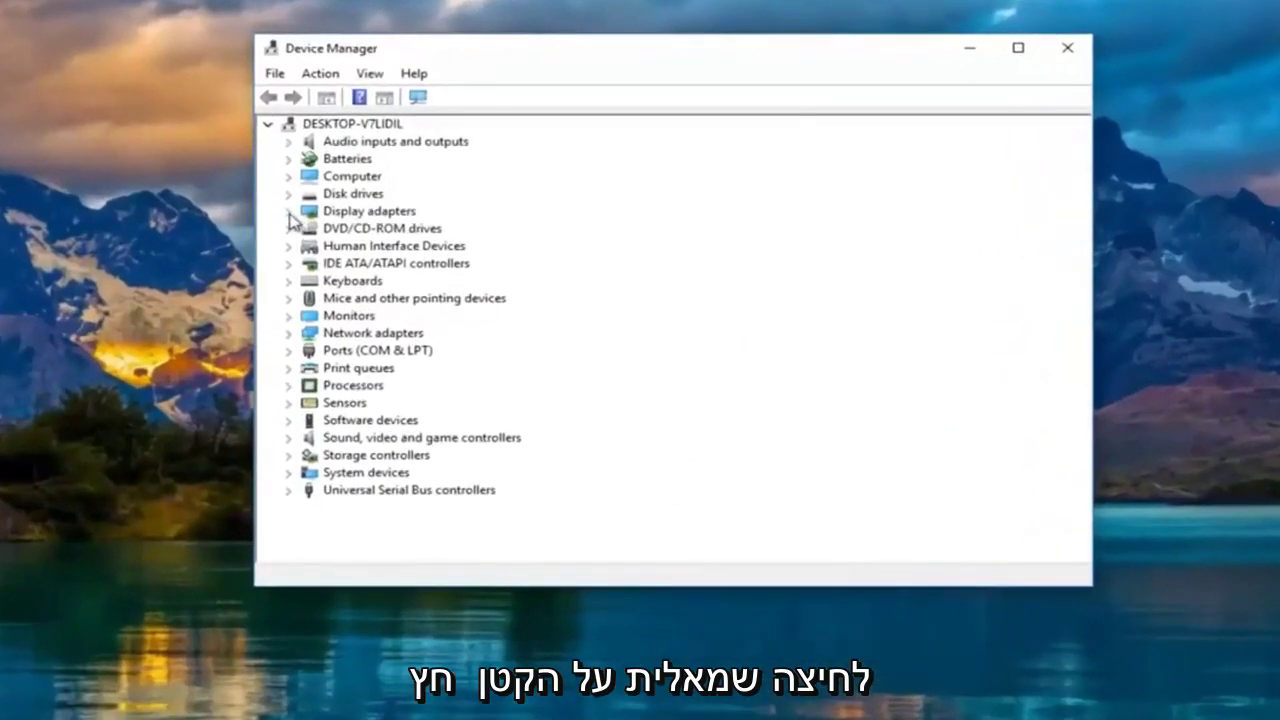
left_click(289, 212)
left_click(362, 228)
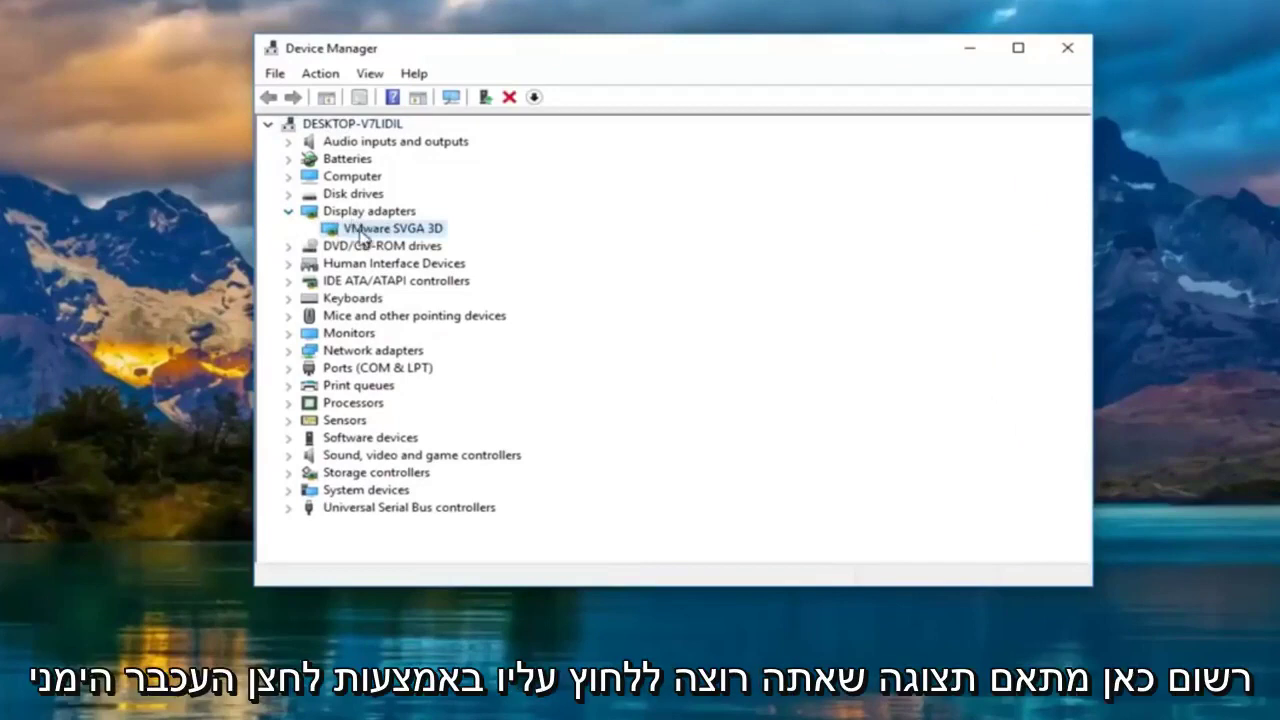
right_click(362, 231)
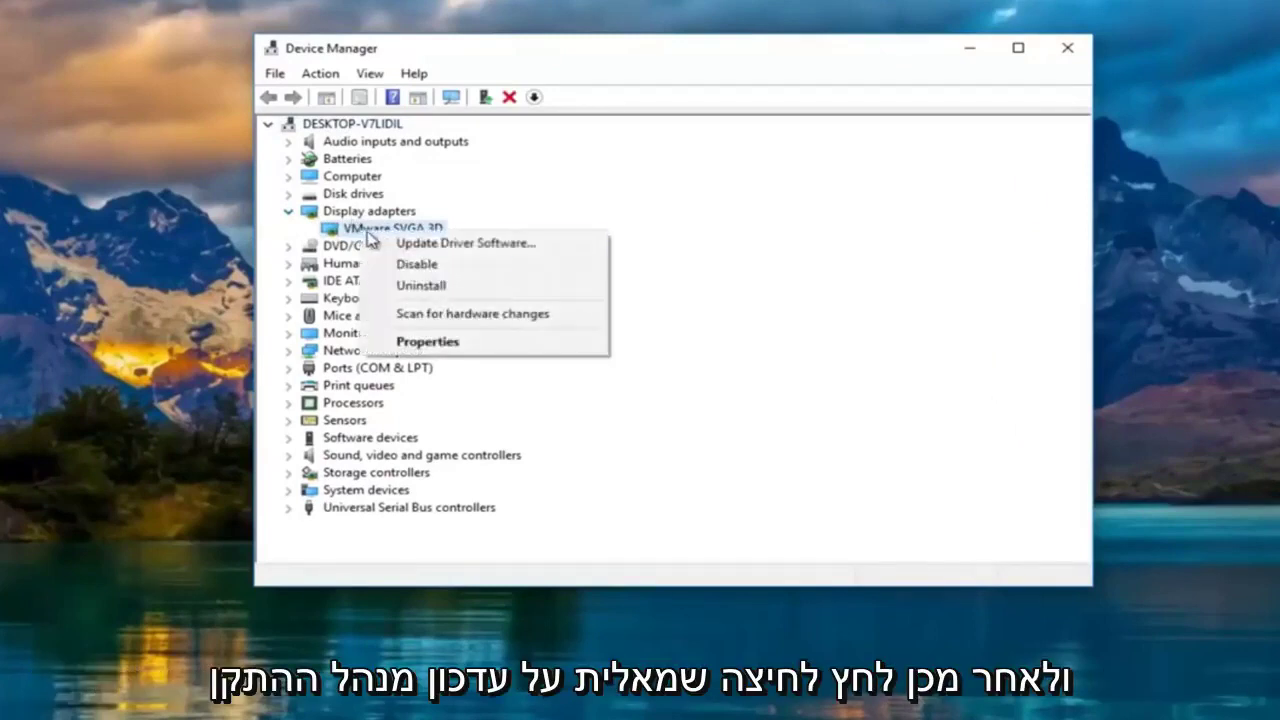
left_click(445, 245)
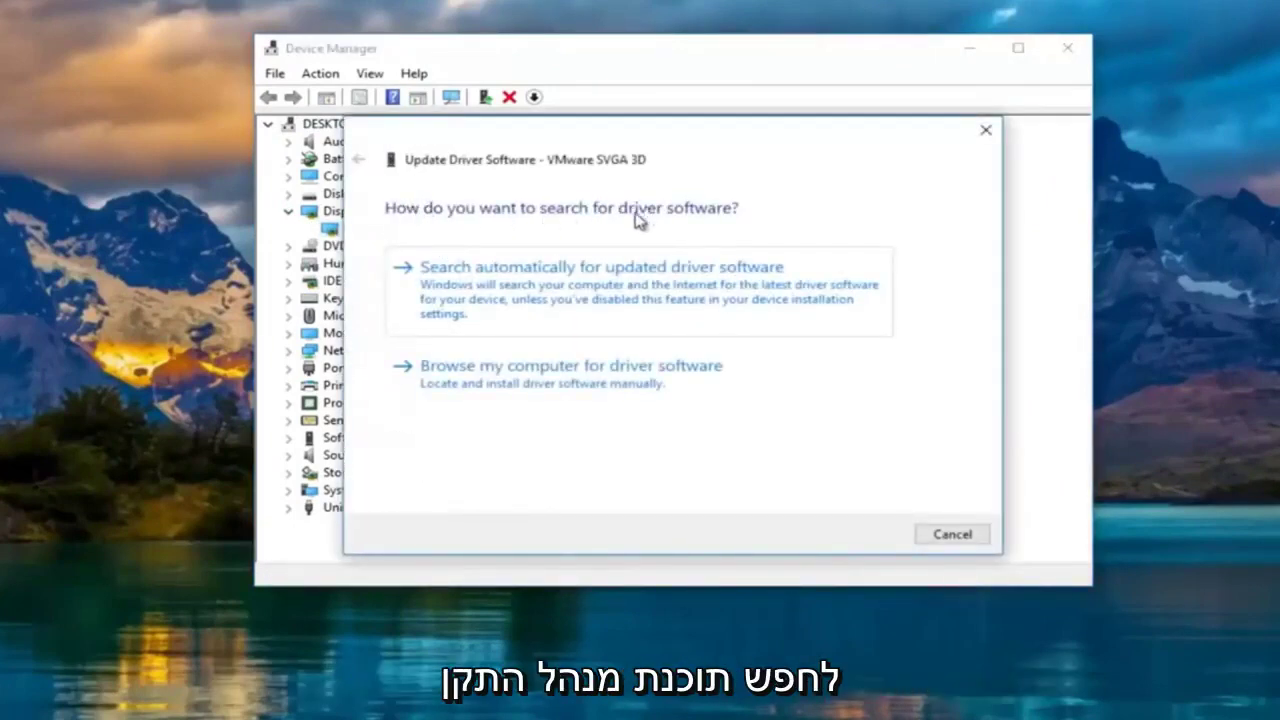
- Search automatically for a VMware SVGA 3D driver, find it up to date, and close the wizard
left_click(590, 284)
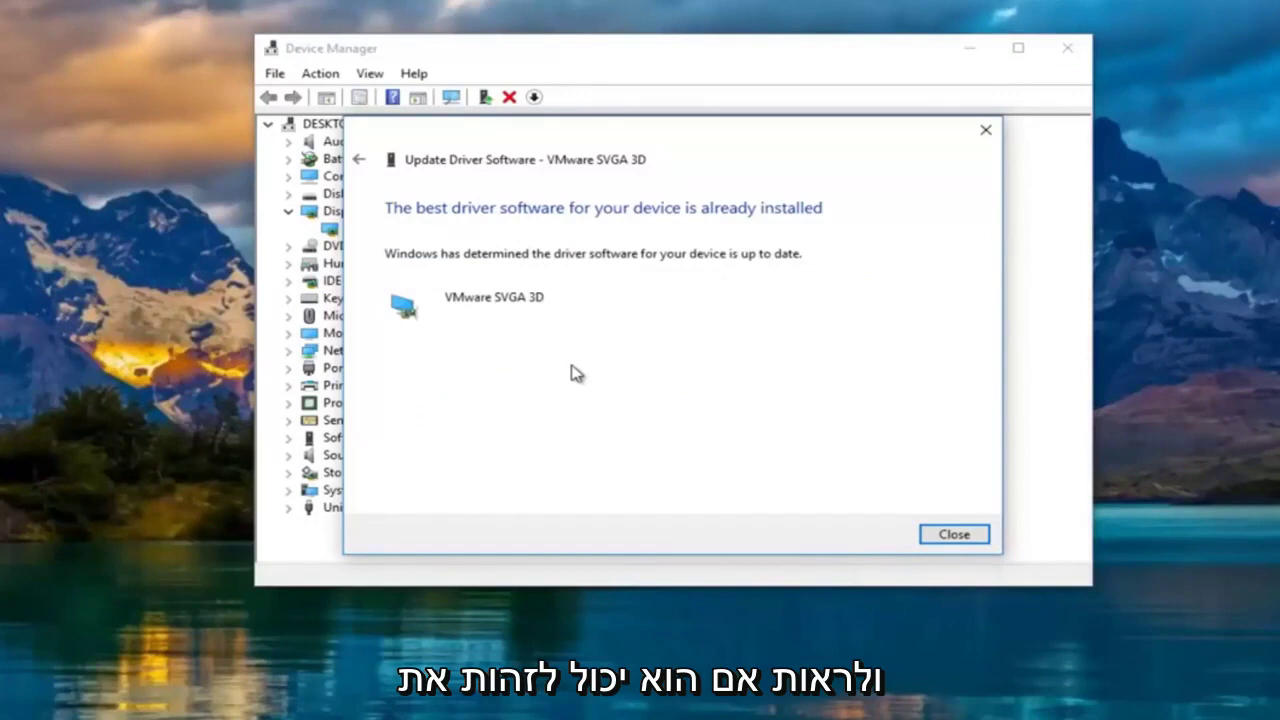
left_click(357, 164)
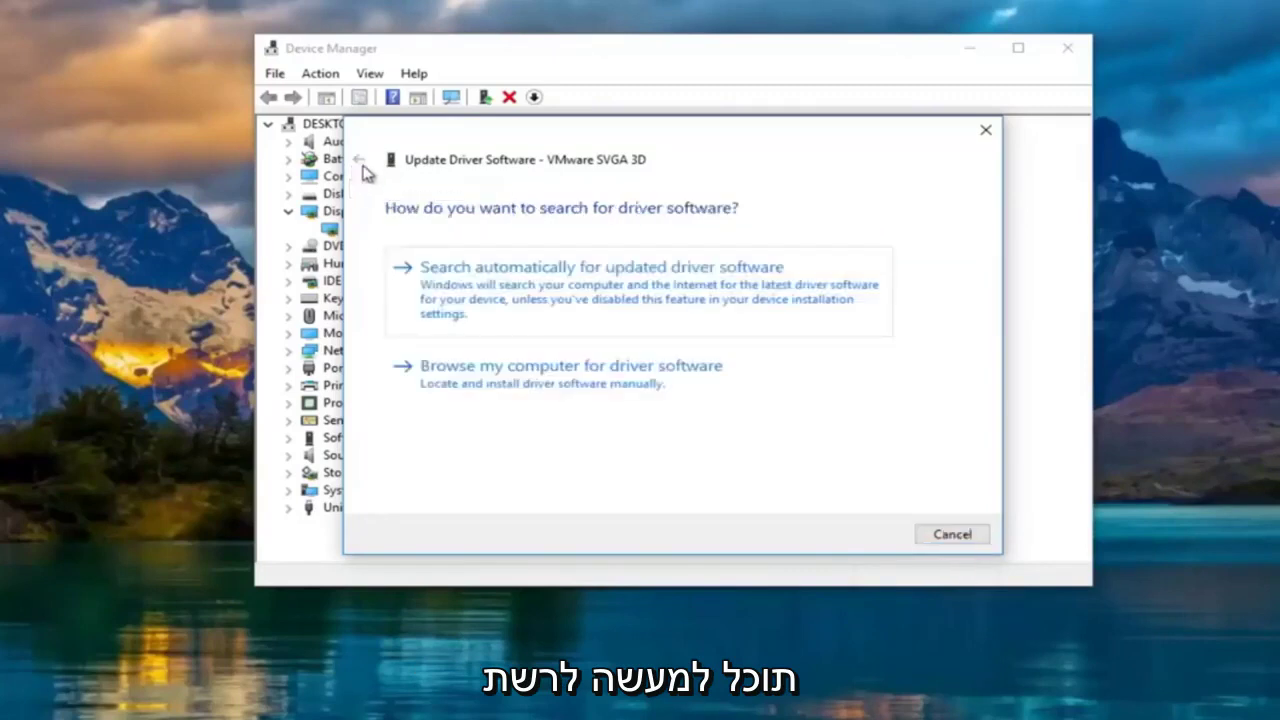
left_click(985, 130)
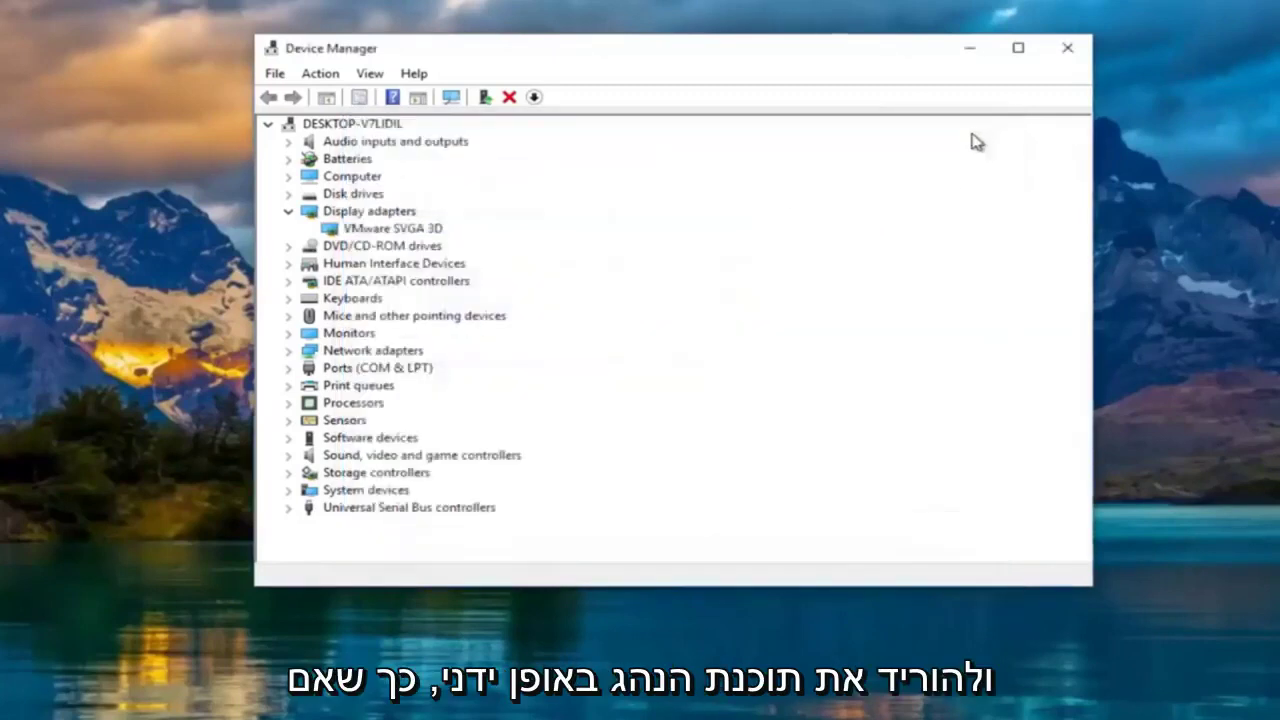
- Review the VMware SVGA 3D Driver tab (version 8.15.1.48), then close Properties and Device Manager
right_click(362, 234)
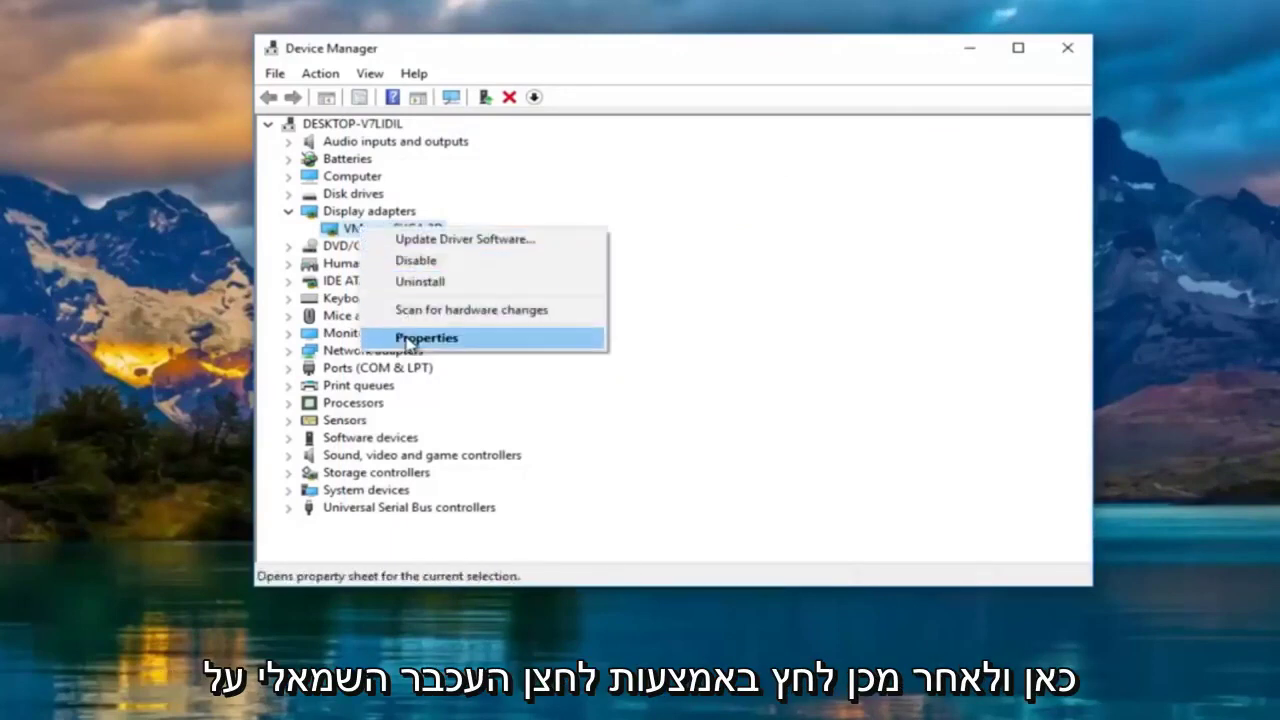
left_click(409, 337)
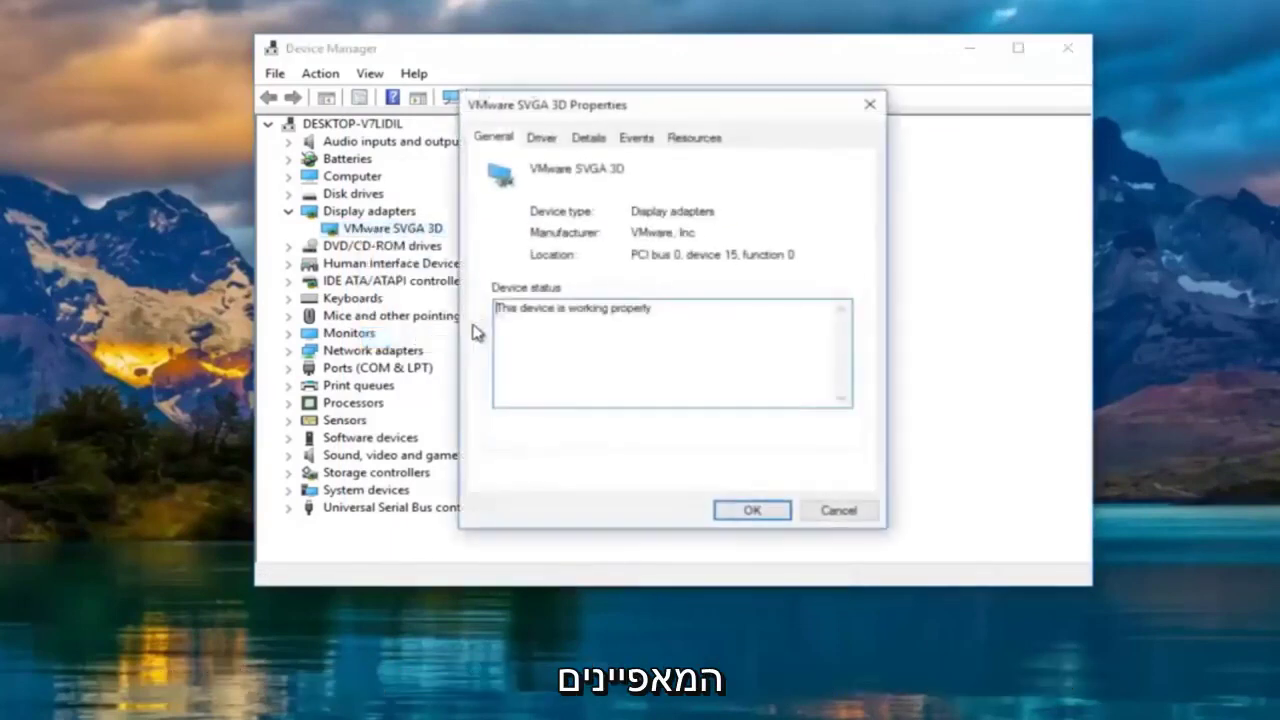
left_click(542, 140)
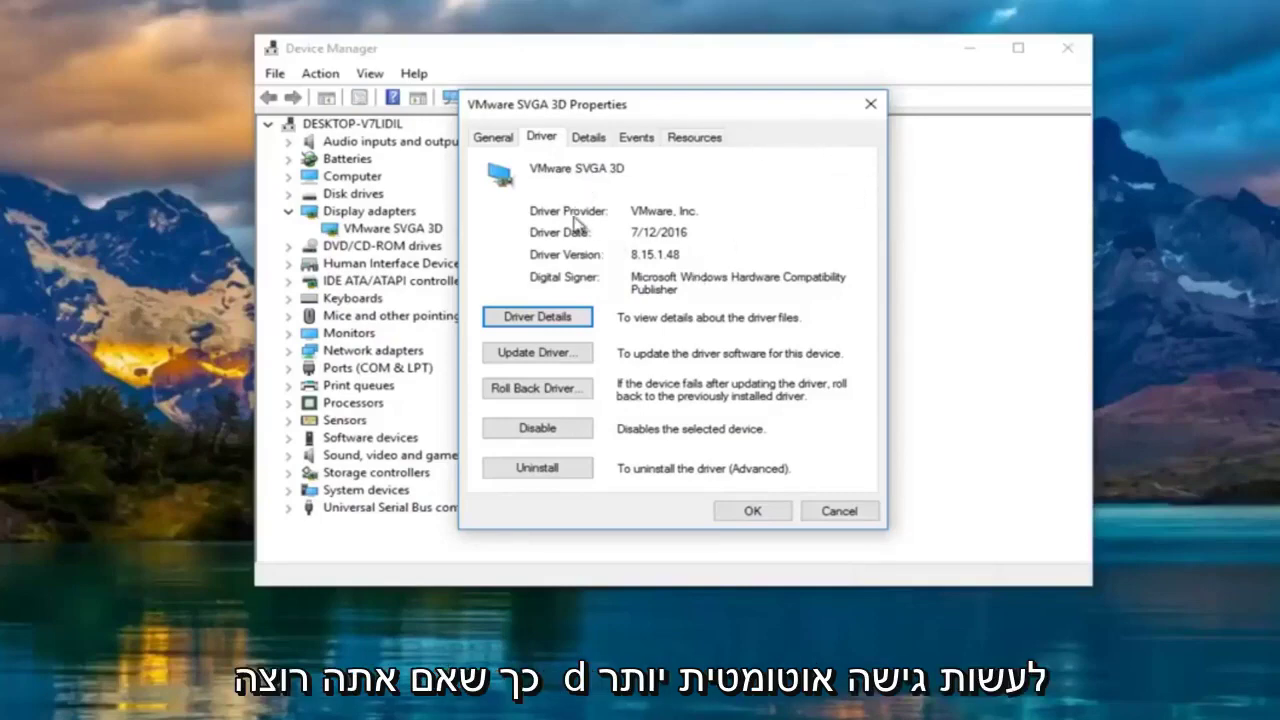
left_click(871, 104)
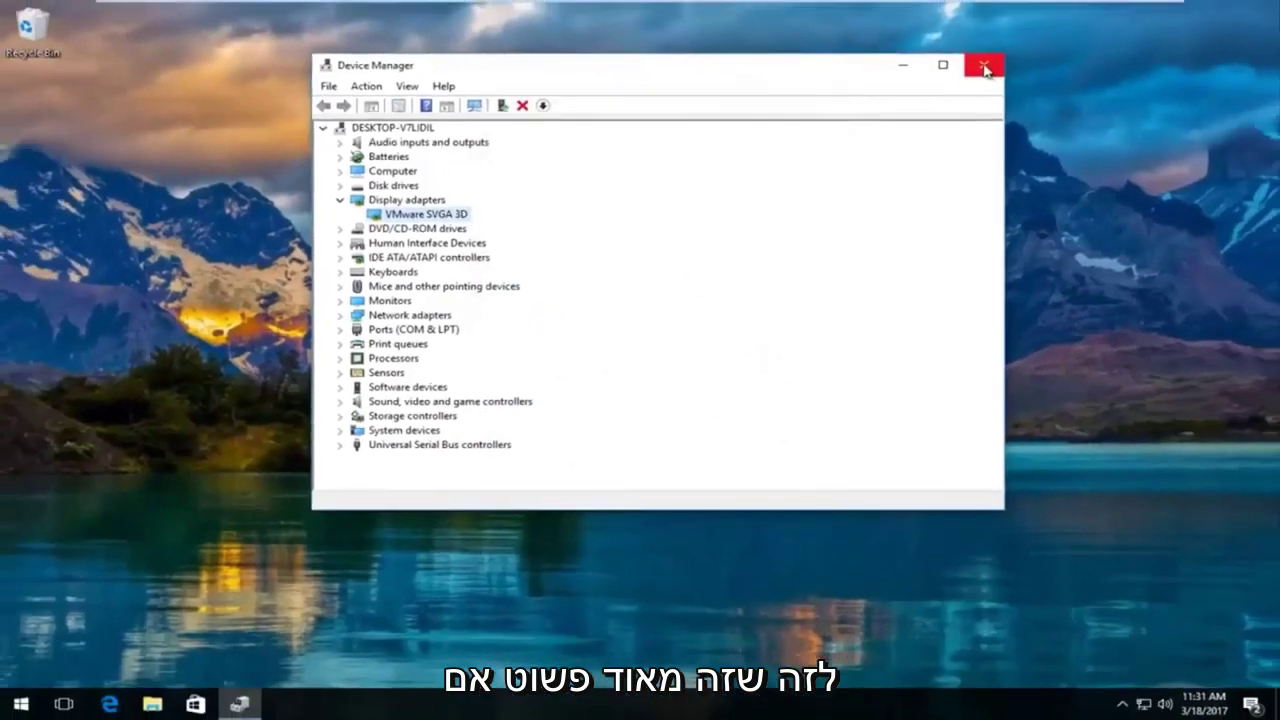
left_click(1010, 61)
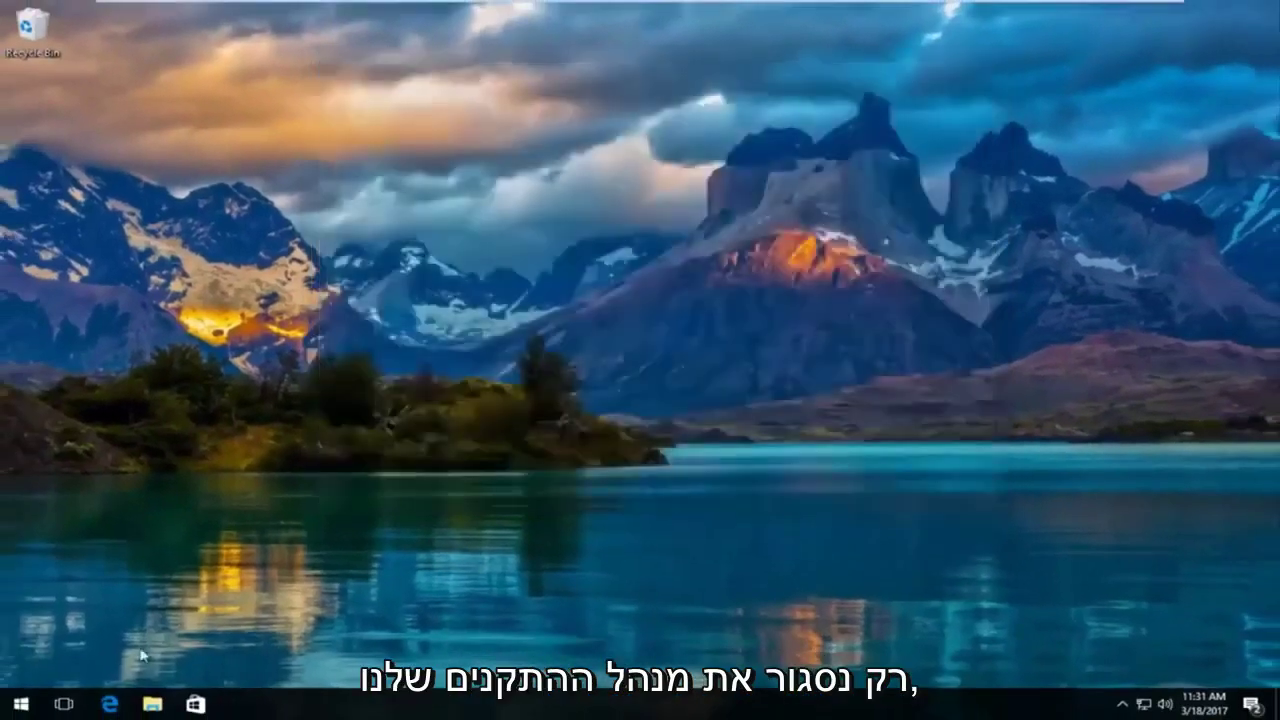
- Launch Edge and load google.com
left_click(121, 704)
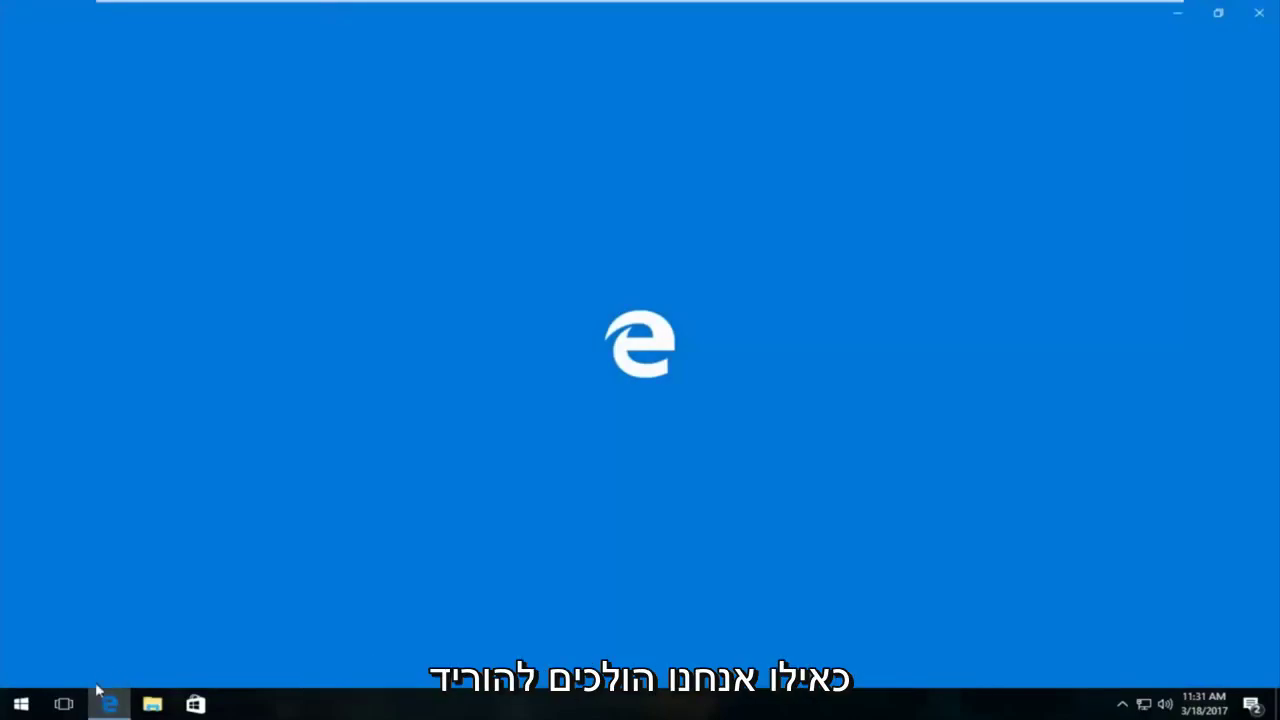
type("google.com")
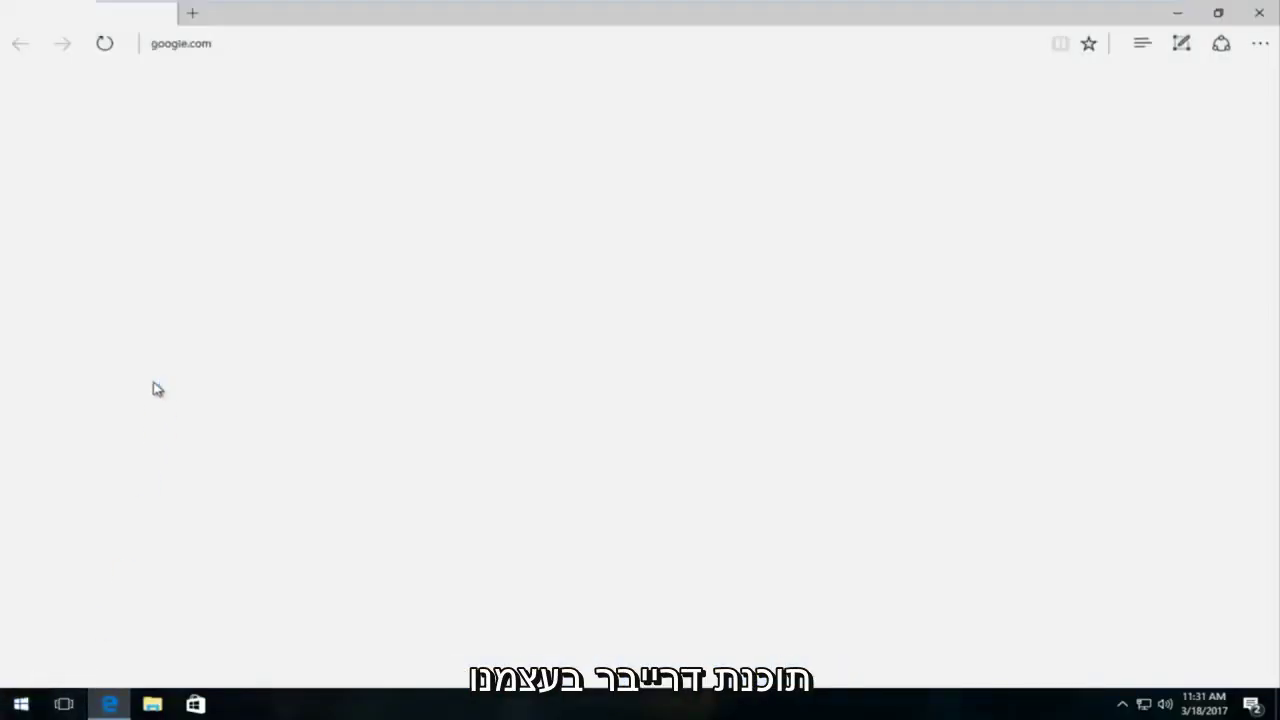
key("Return")
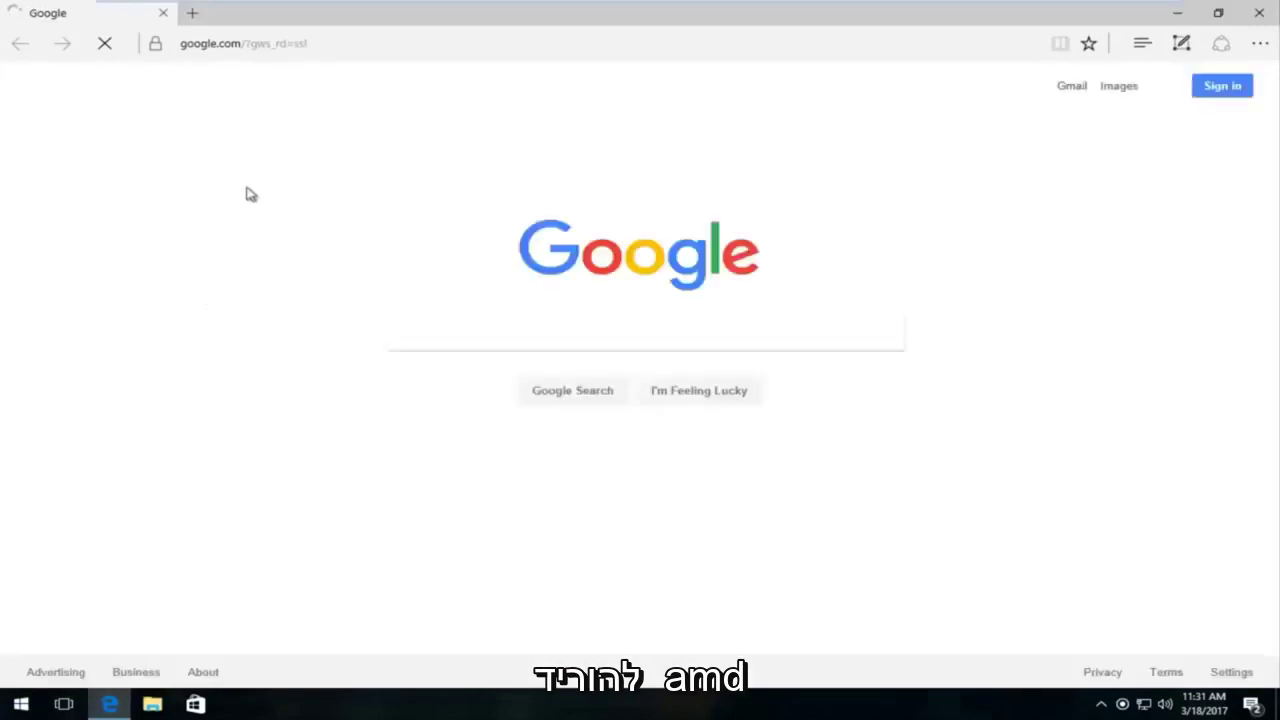
- Search Google for 'amd driver update'
left_click(420, 335)
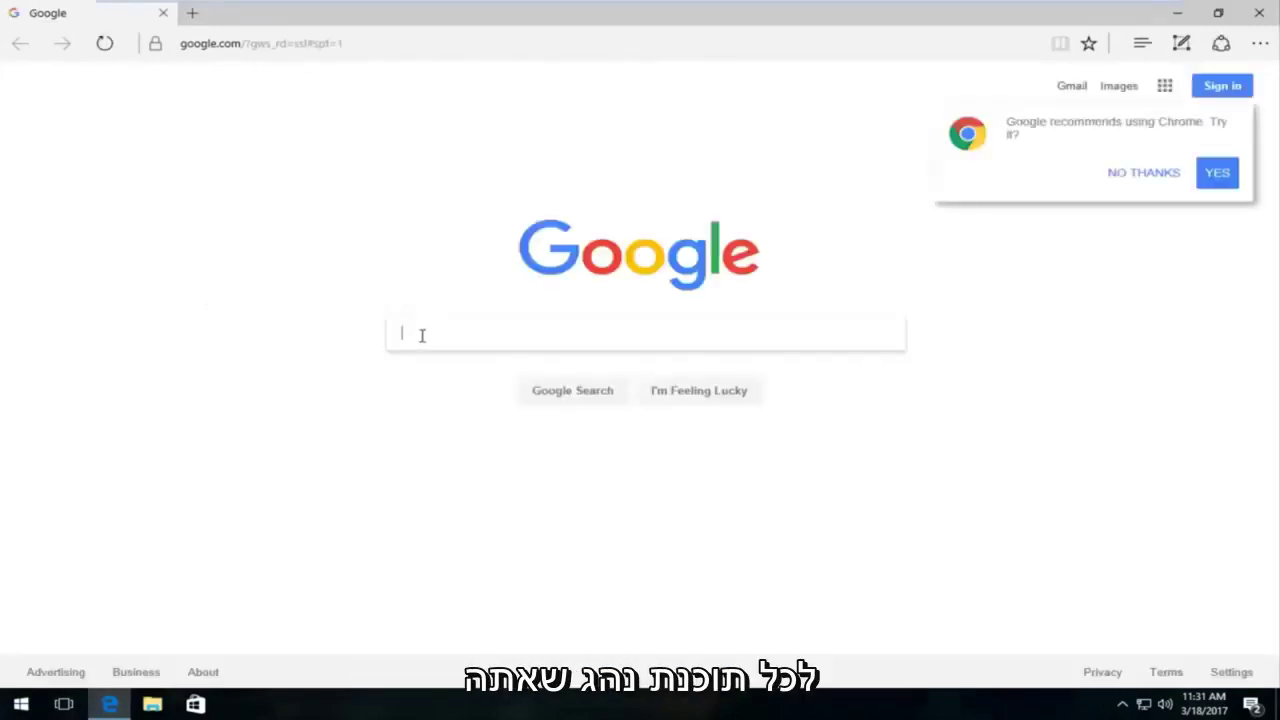
type("amd ")
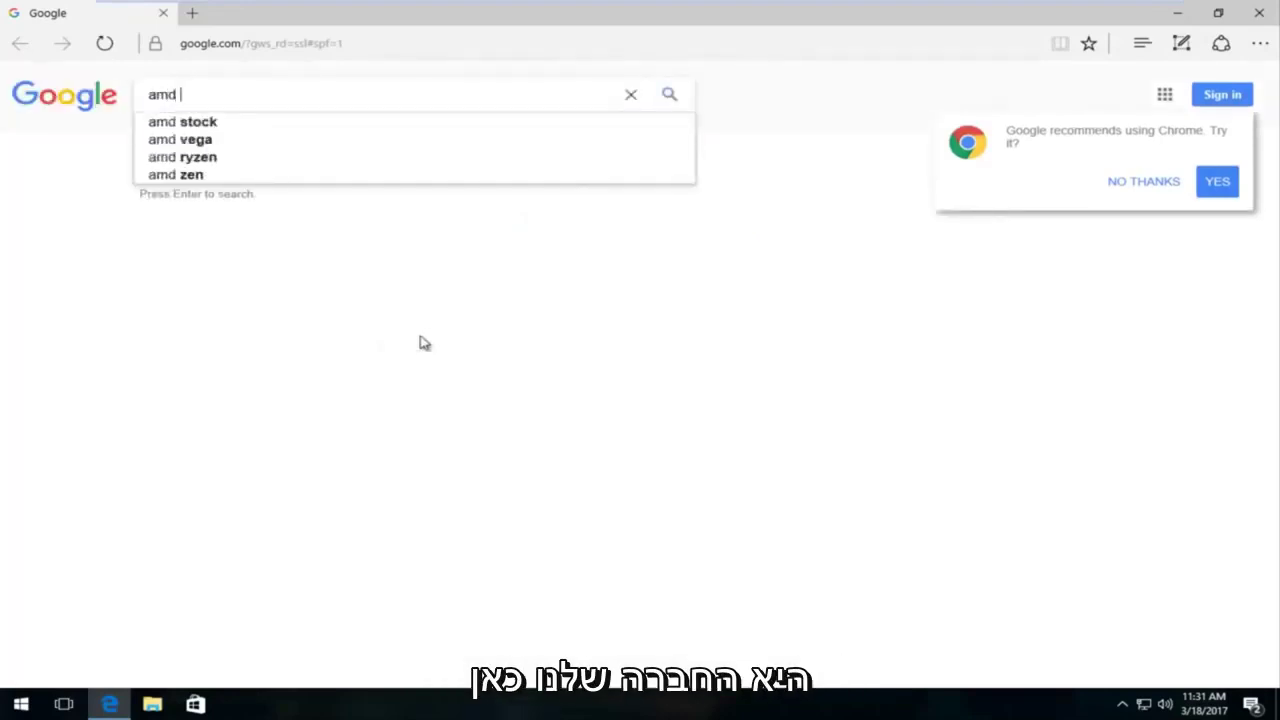
type("driver ")
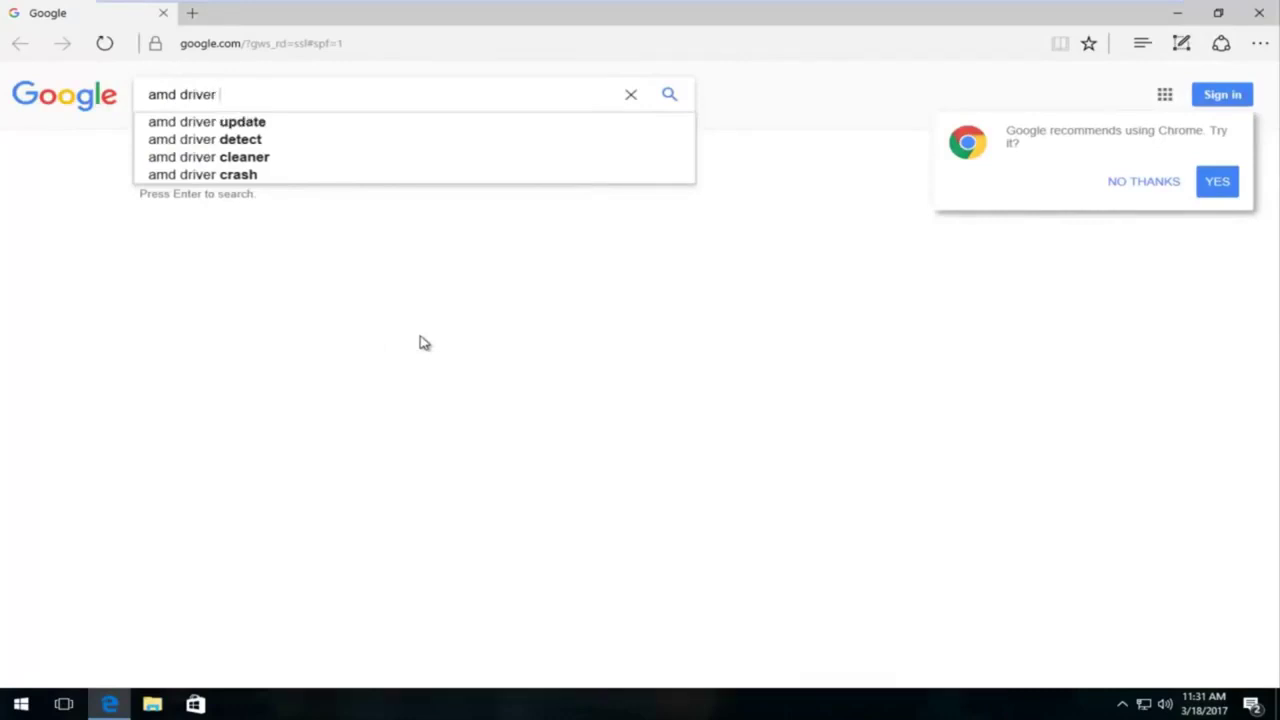
type("u[pd")
key("BackSpace")
key("BackSpace")
key("BackSpace")
type("pdate")
key("Return")
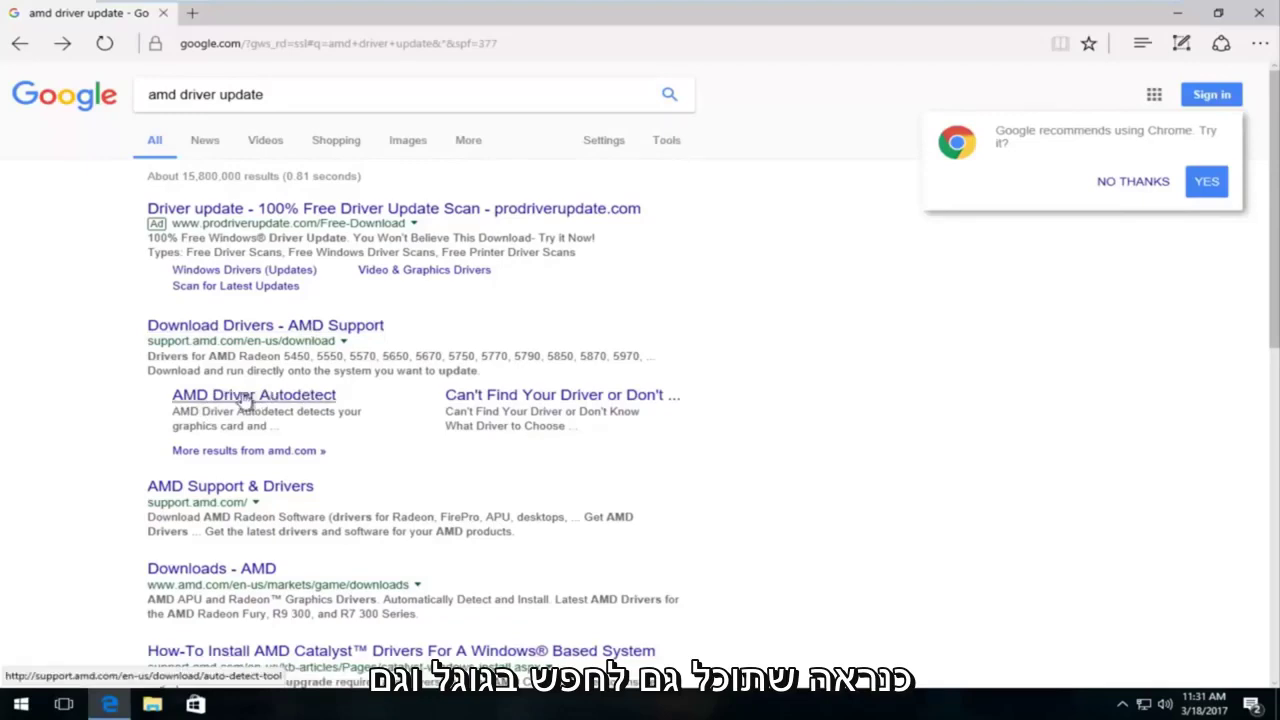
- Open the AMD Driver Autodetect result and scroll to its 67 MB, 3/15/2017 download listing
left_click(275, 399)
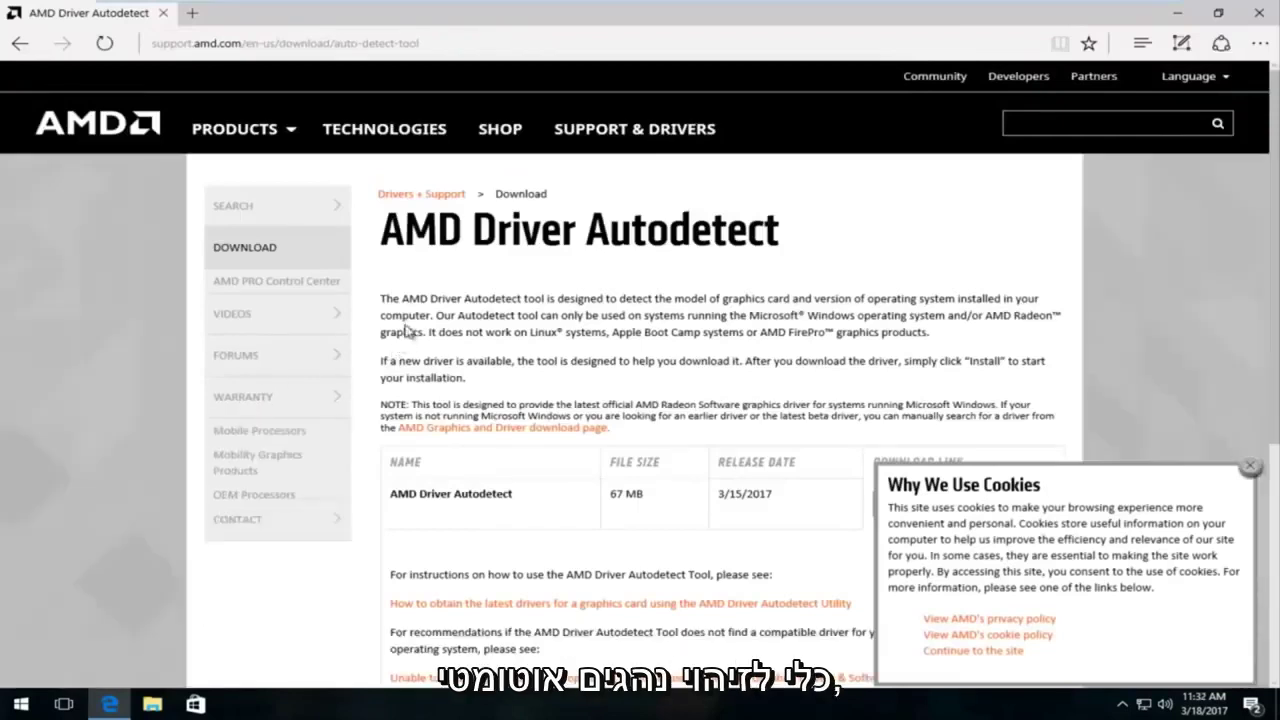
scroll(412, 327, "down", 1)
scroll(412, 327, "down", 3)
scroll(428, 337, "up", 1)
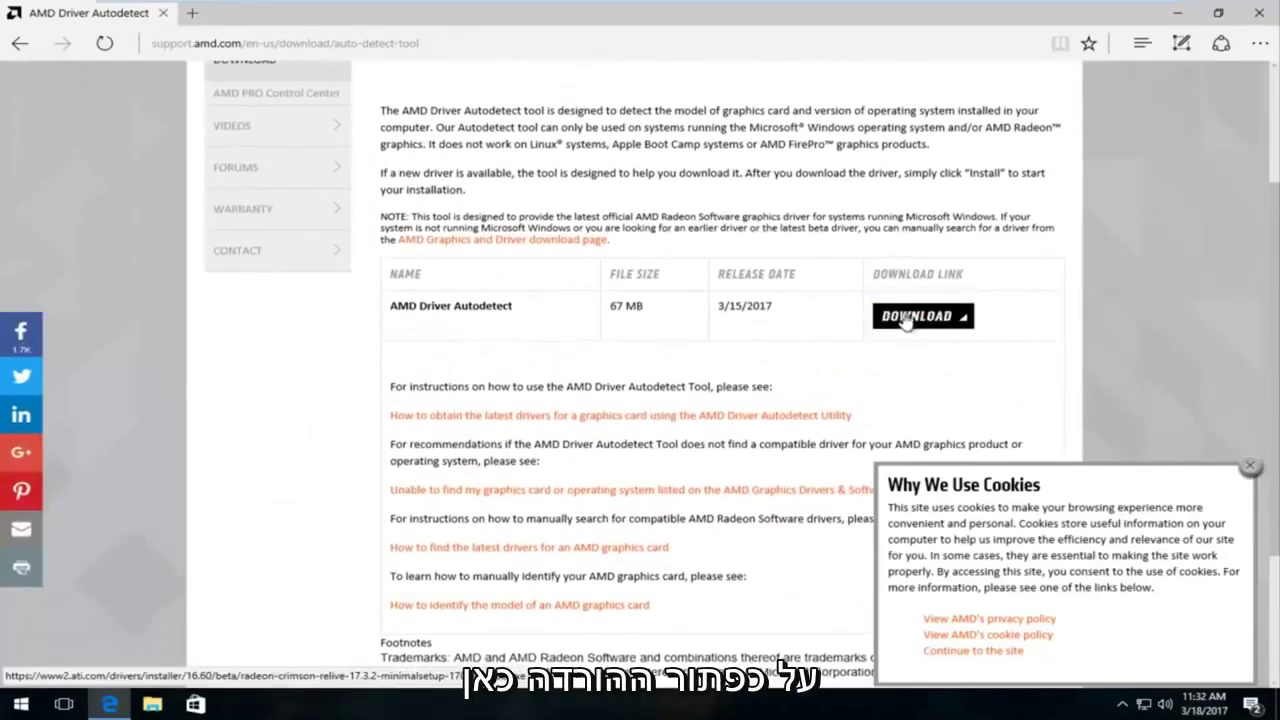
scroll(766, 309, "up", 2)
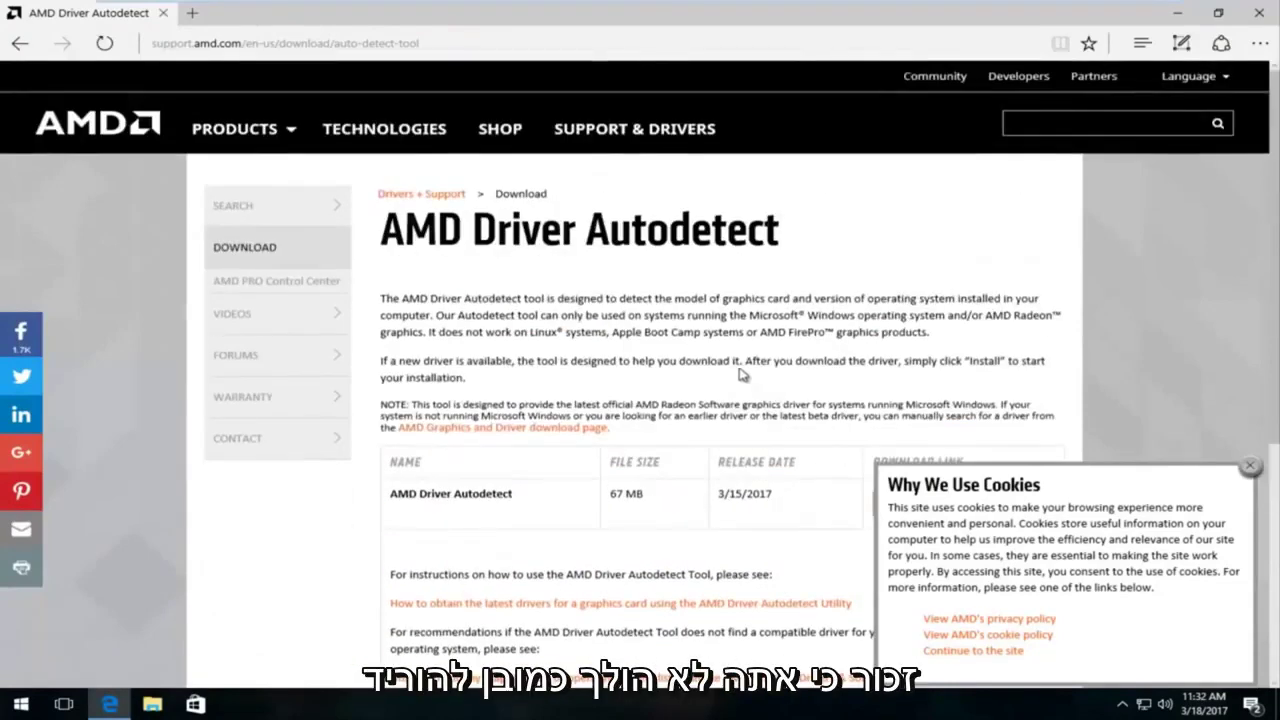
scroll(740, 367, "down", 2)
scroll(735, 364, "up", 2)
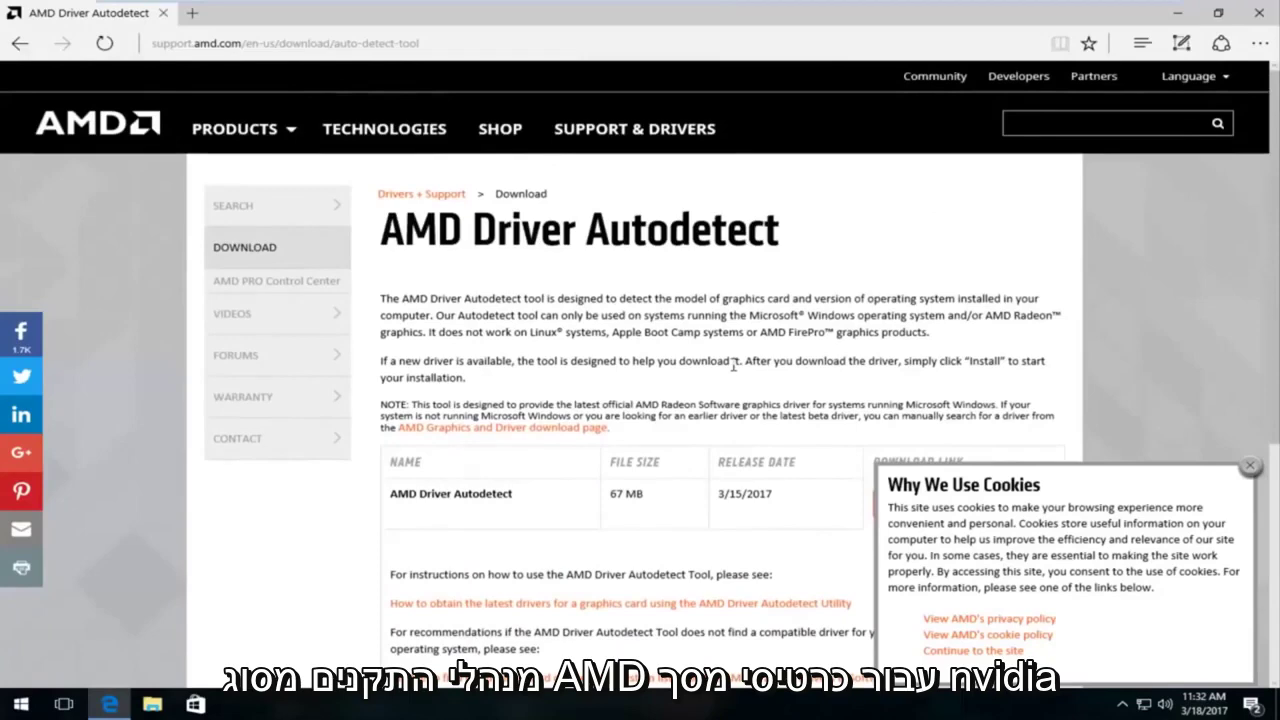
scroll(731, 367, "down", 3)
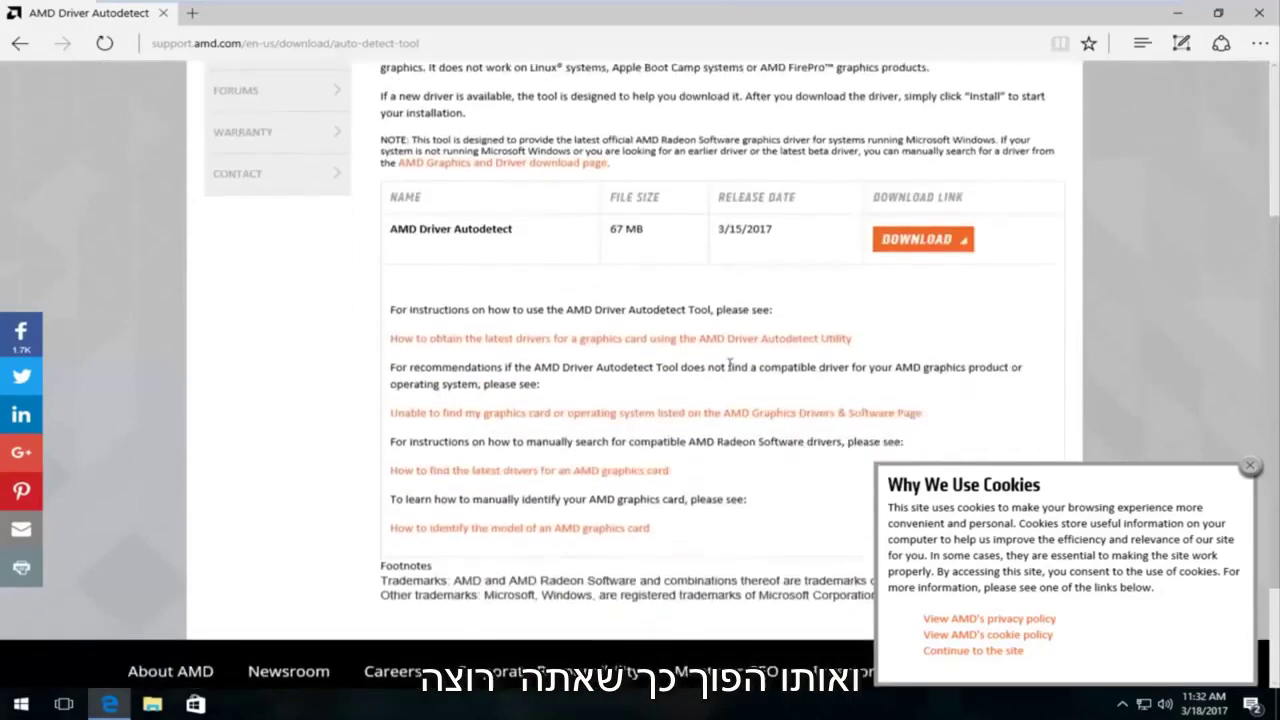